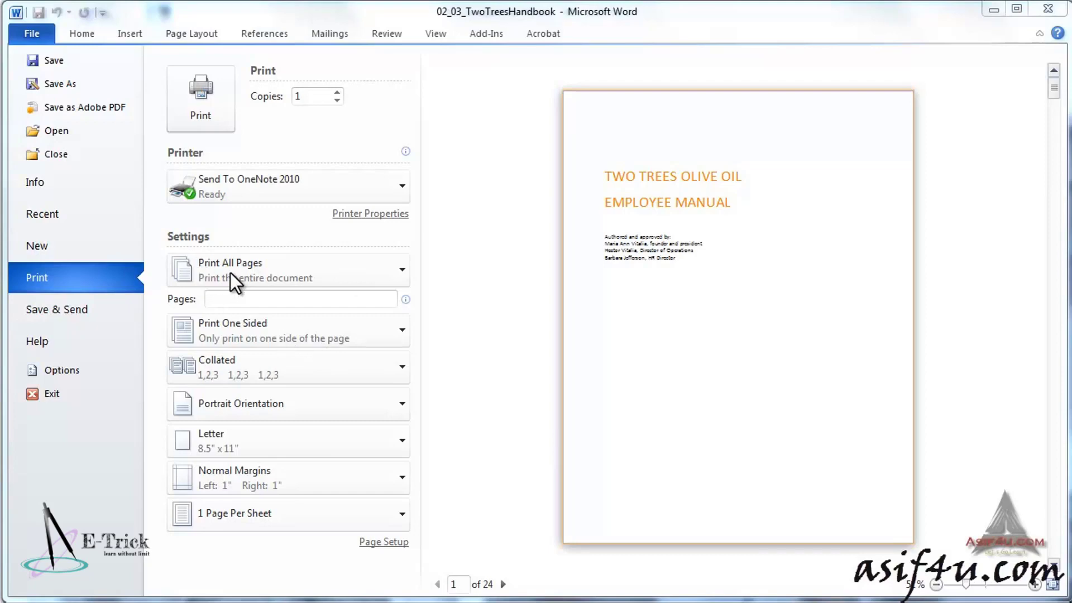
Show the page-range options under Print All Pages for the 24-page 02_03_TwoTreesHandbook.
left_click(395, 272)
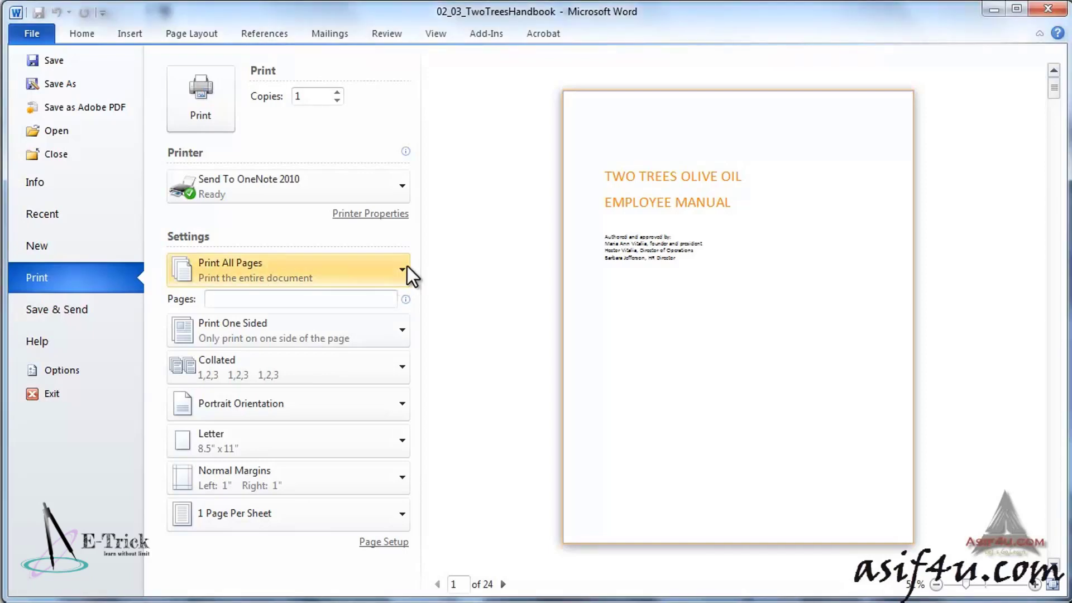
left_click(400, 266)
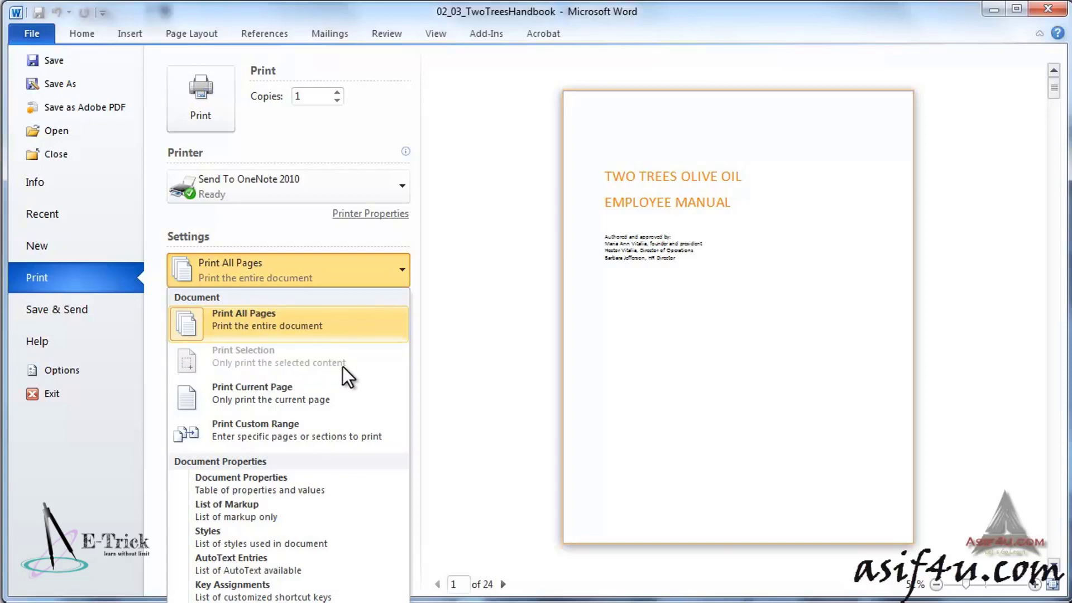
left_click(691, 347)
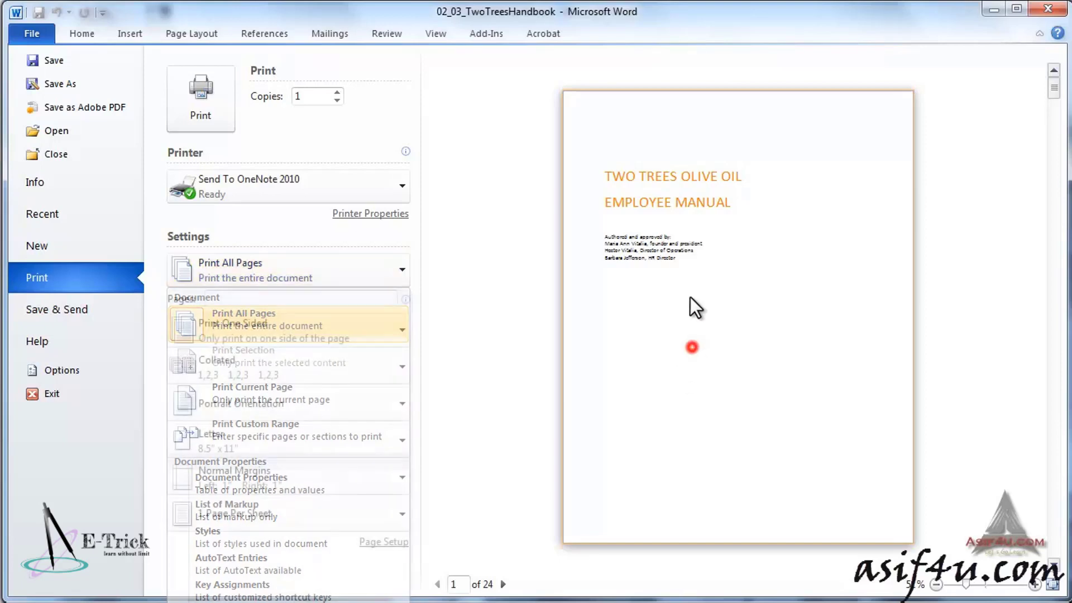
left_click(693, 261)
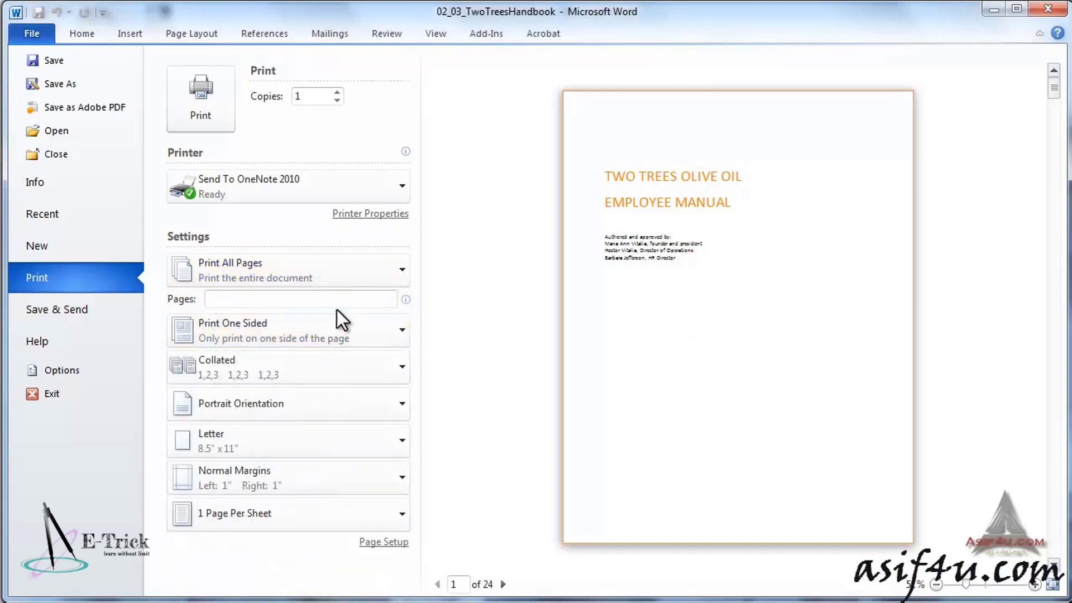
left_click(394, 275)
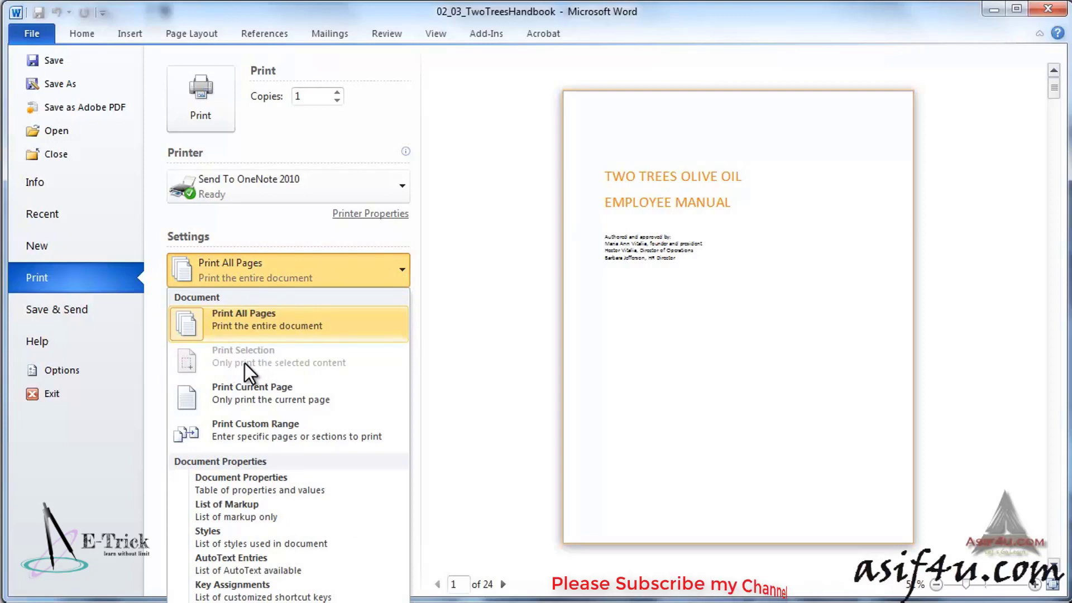
Switch to Print Current Page and enlarge the page preview.
left_click(277, 397)
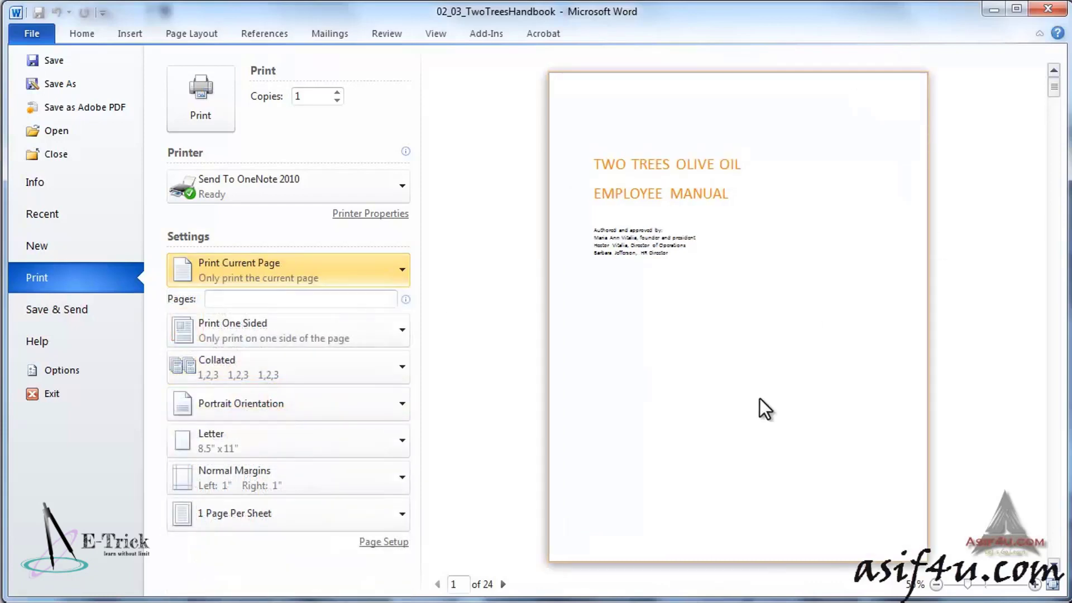
left_click(1034, 584)
left_click(1034, 584)
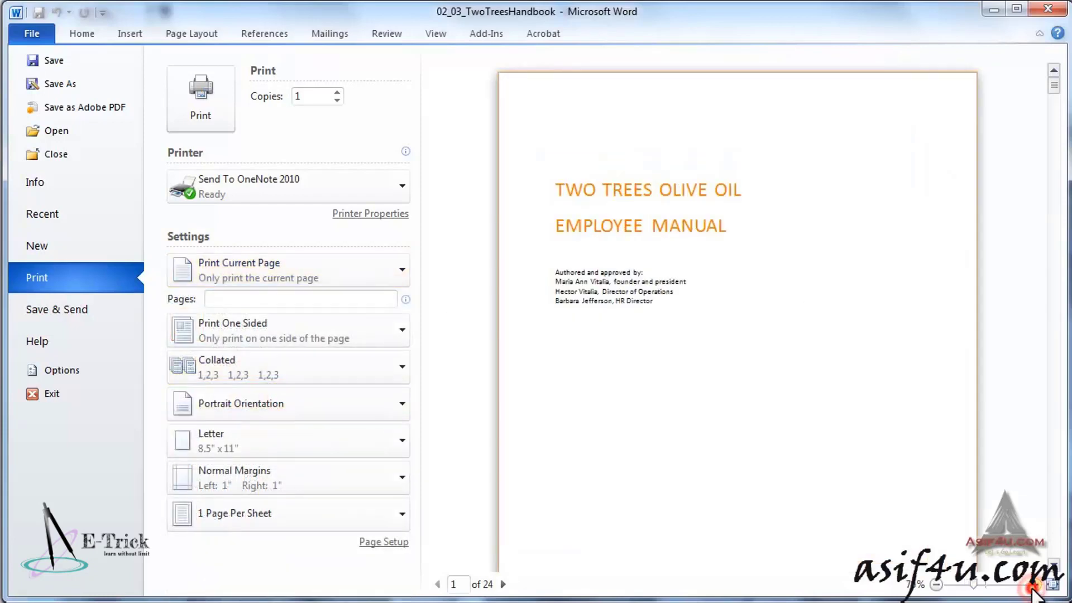
Choose Print Custom Range and put the cursor in the empty Pages box.
left_click(401, 272)
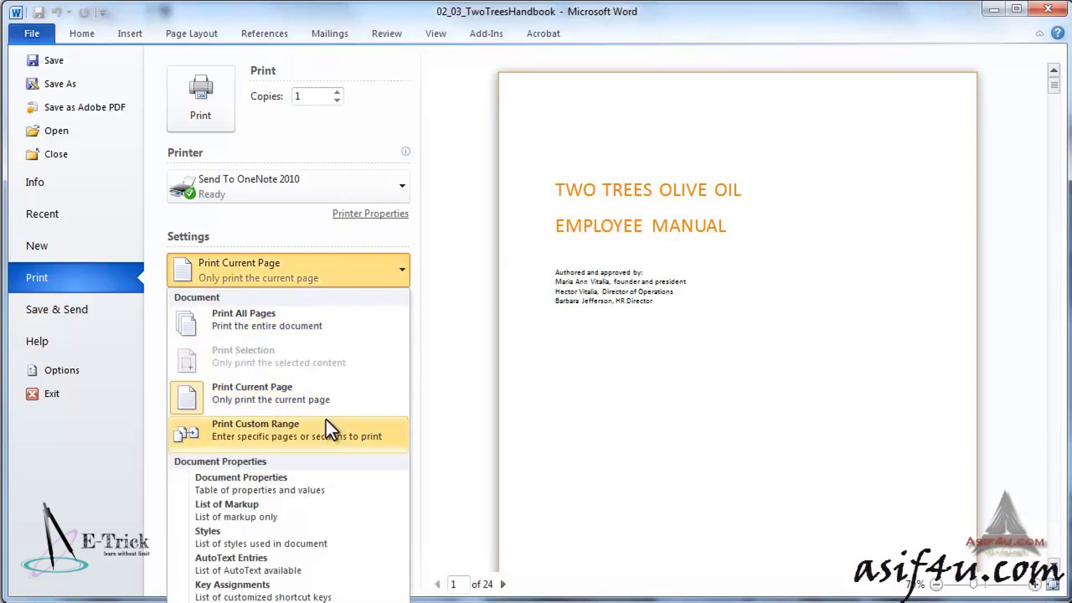
left_click(237, 426)
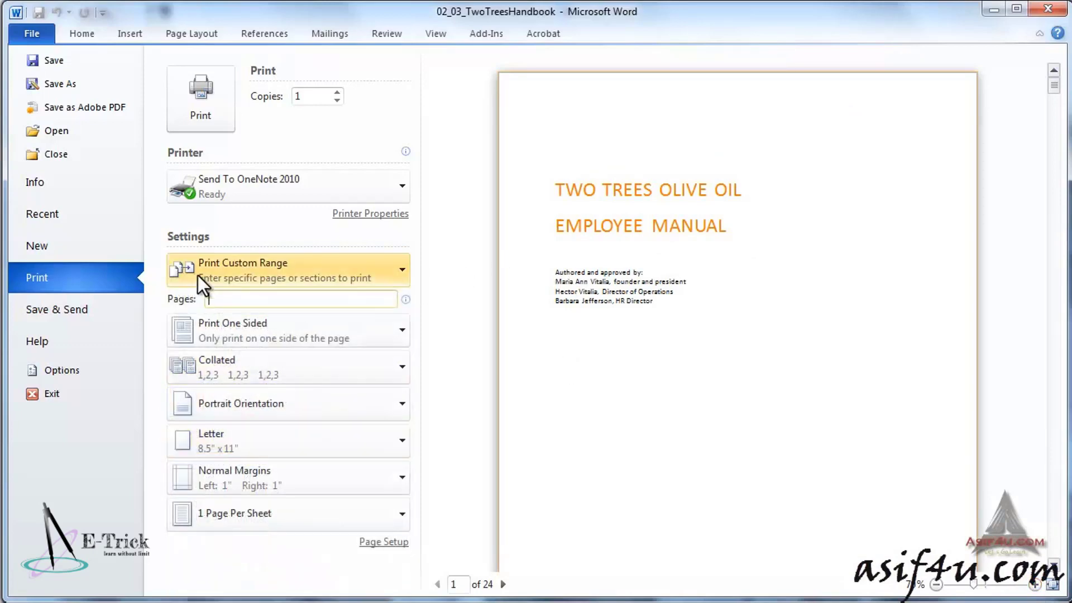
left_click(242, 300)
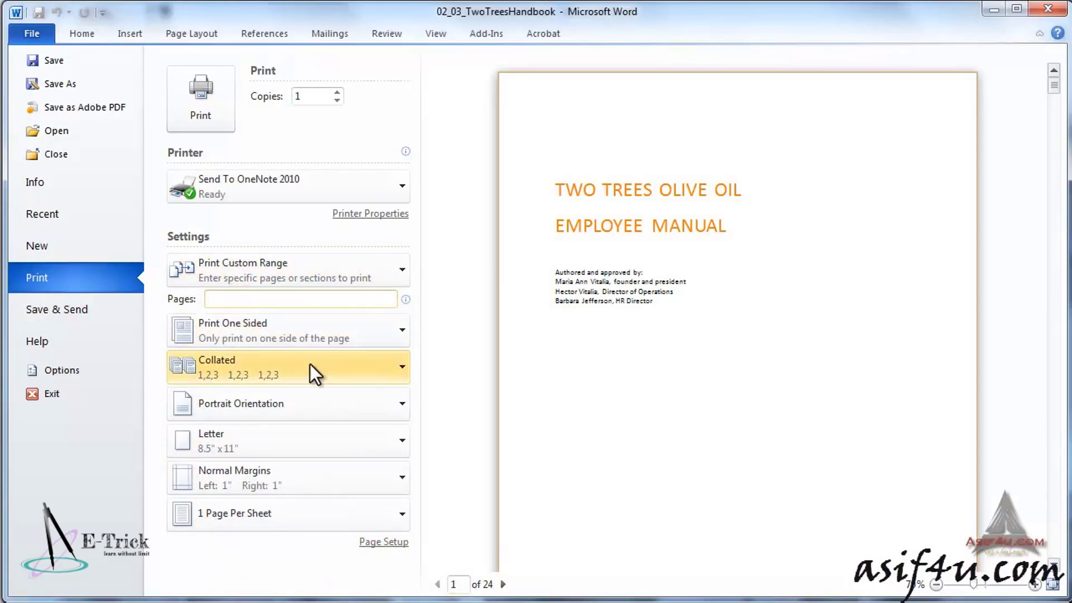
left_click(281, 301)
type("1")
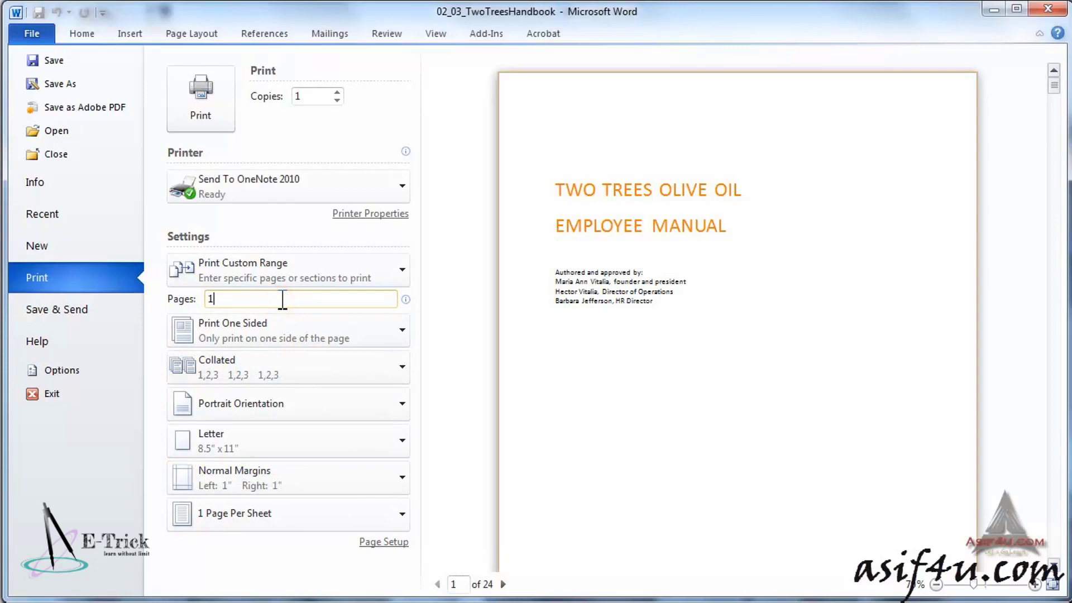
type("-7")
mouse_move(264, 317)
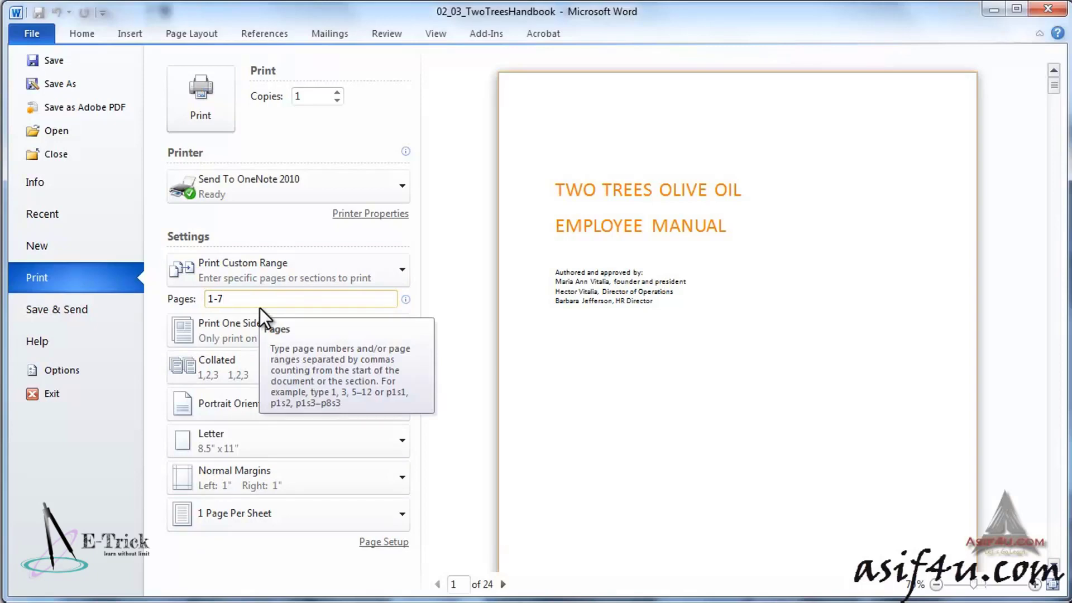
type(",11-15,17")
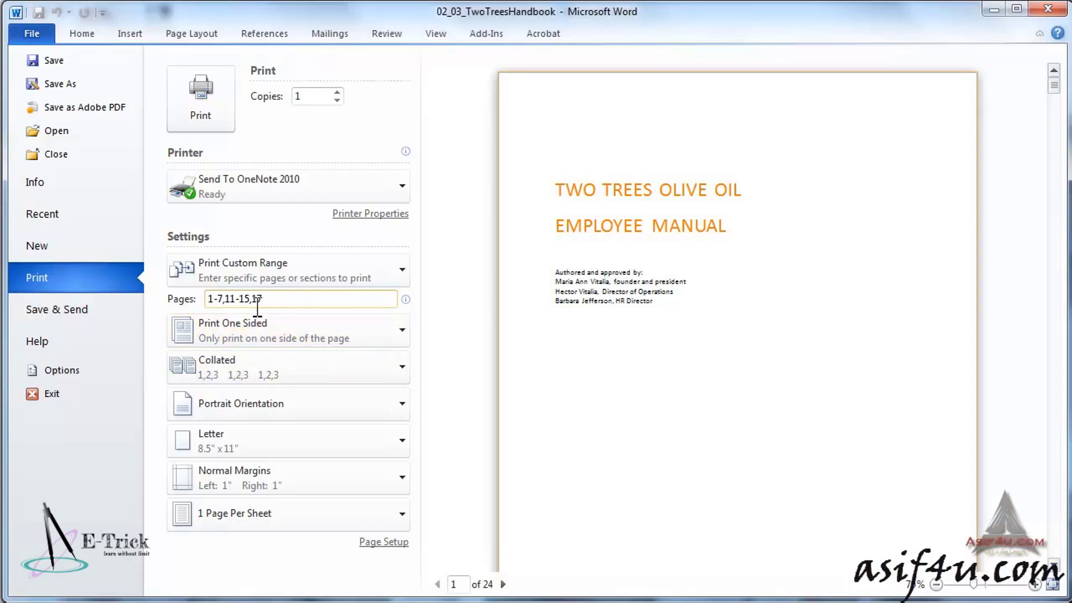
left_click(403, 299)
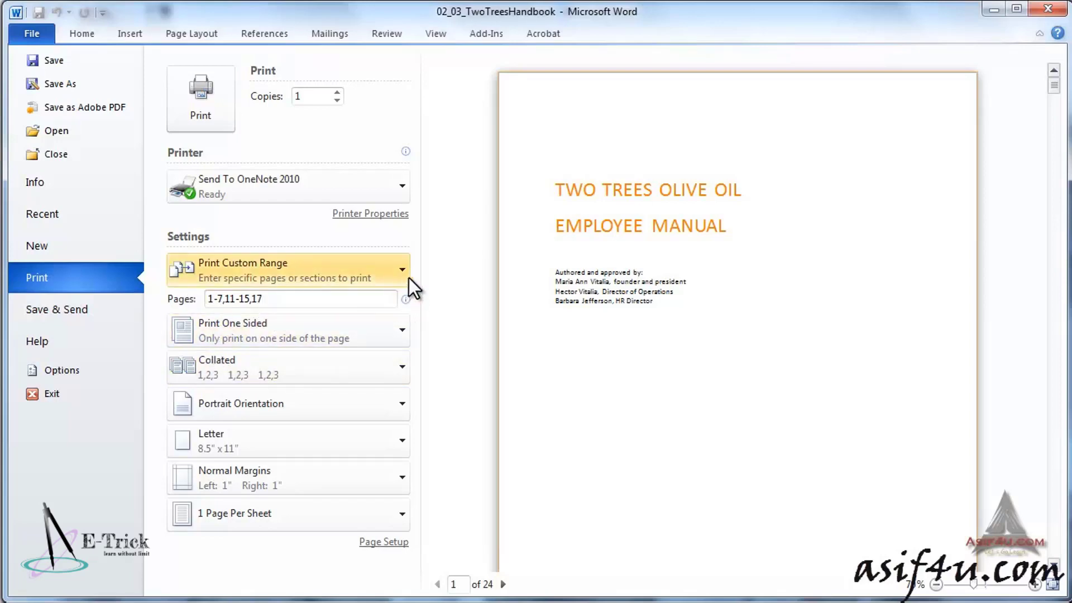
left_click(343, 299)
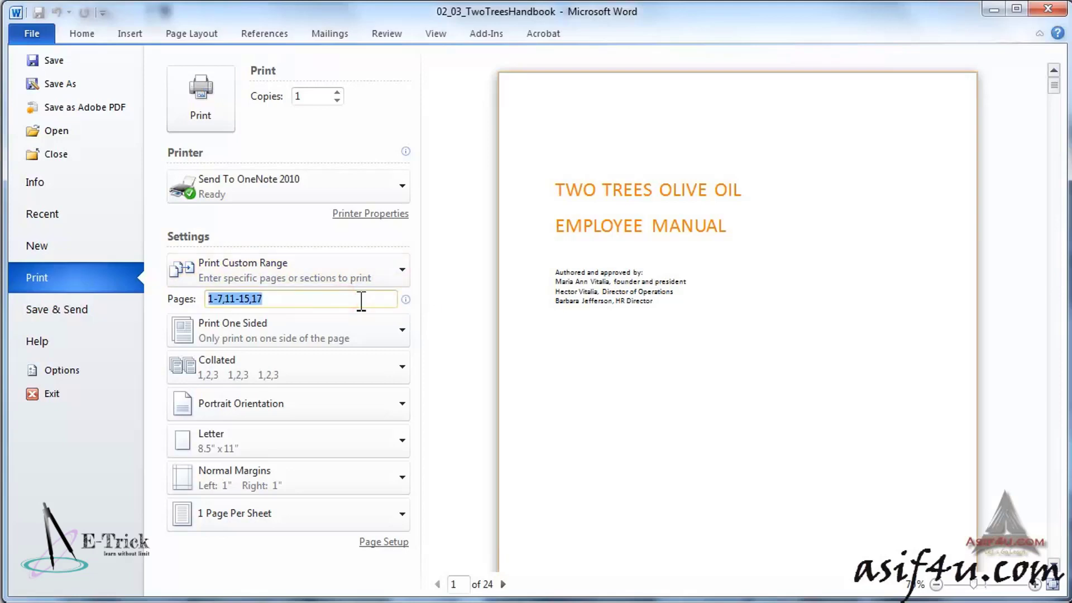
key("Delete")
left_click(395, 275)
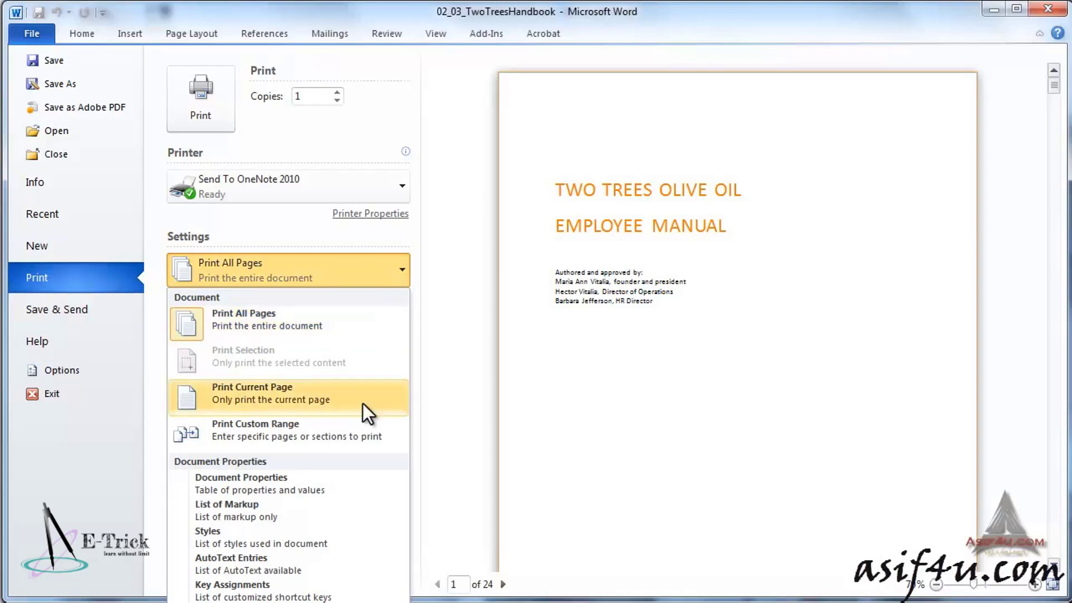
left_click(353, 435)
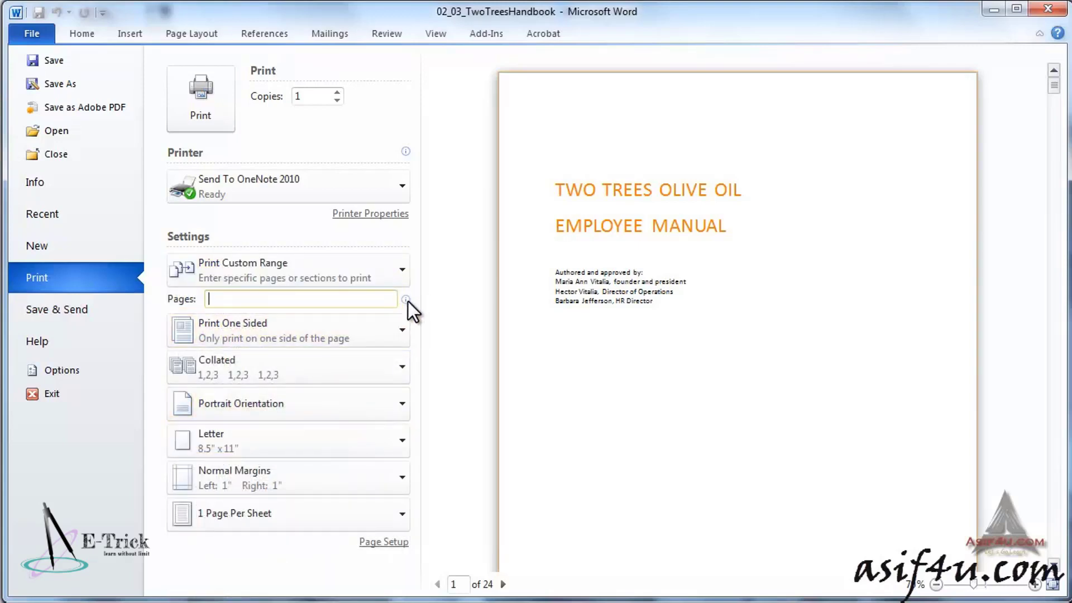
left_click(408, 302)
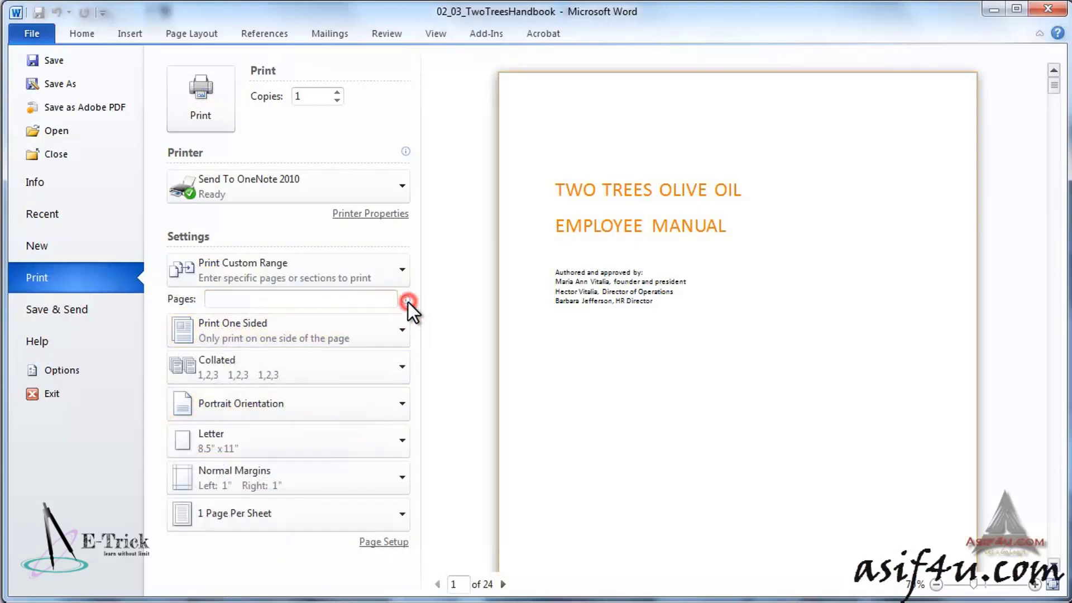
left_click(399, 331)
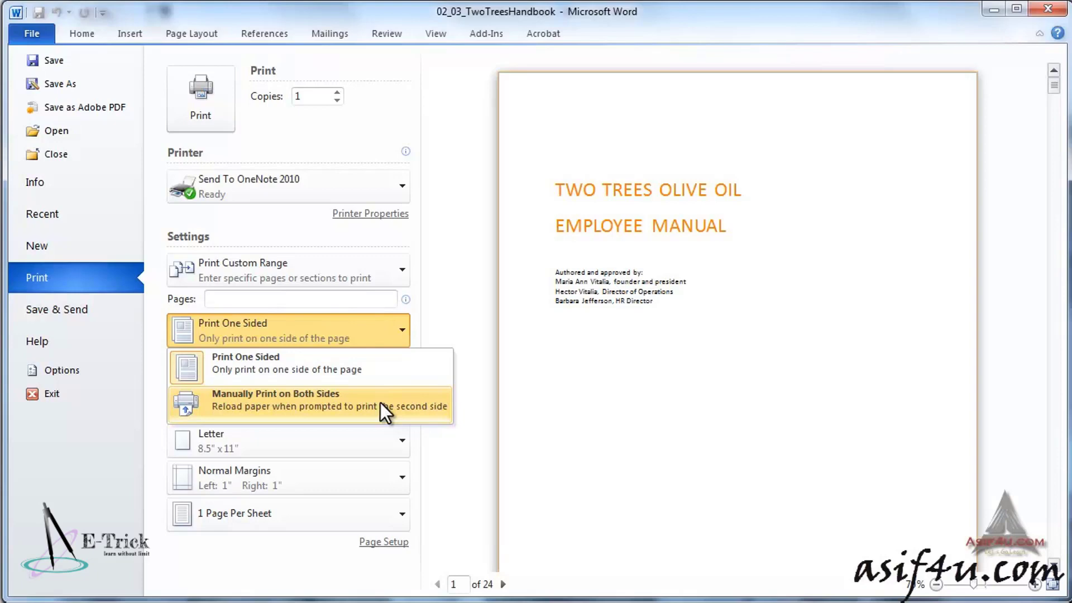
left_click(458, 441)
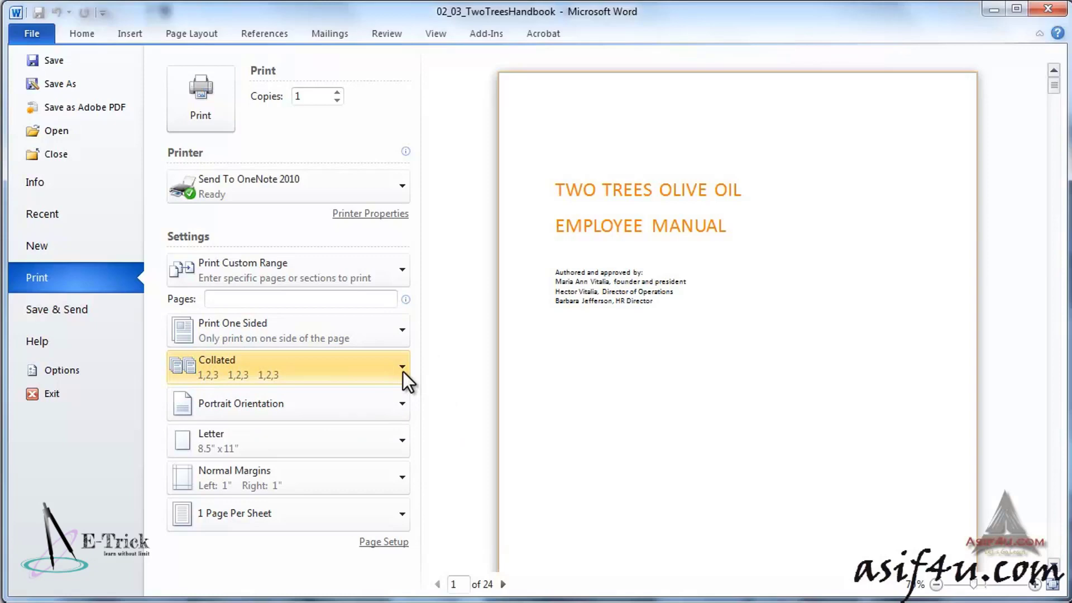
left_click(402, 368)
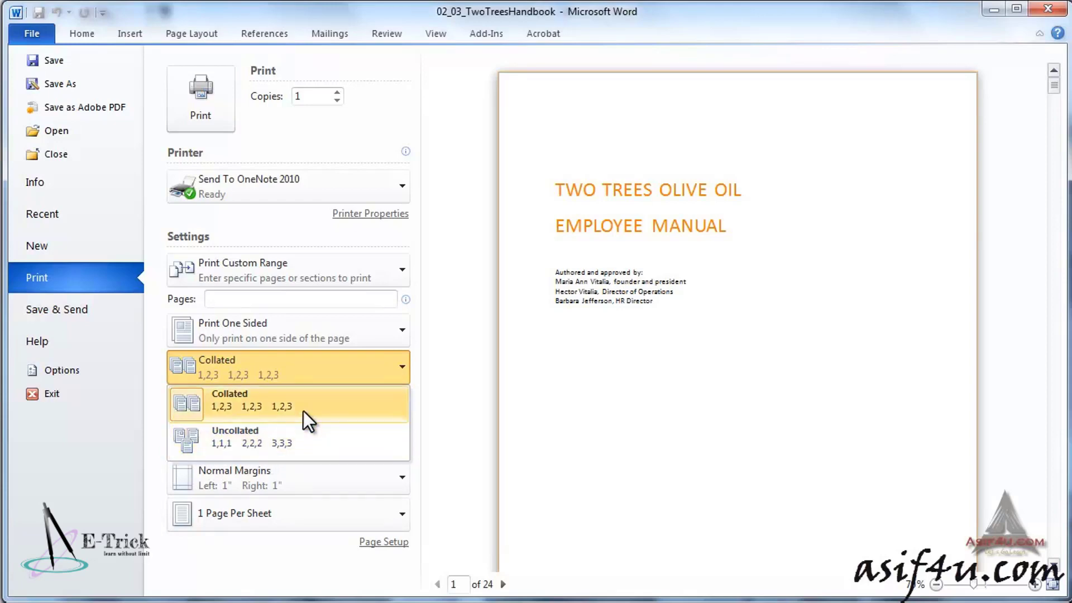
left_click(426, 375)
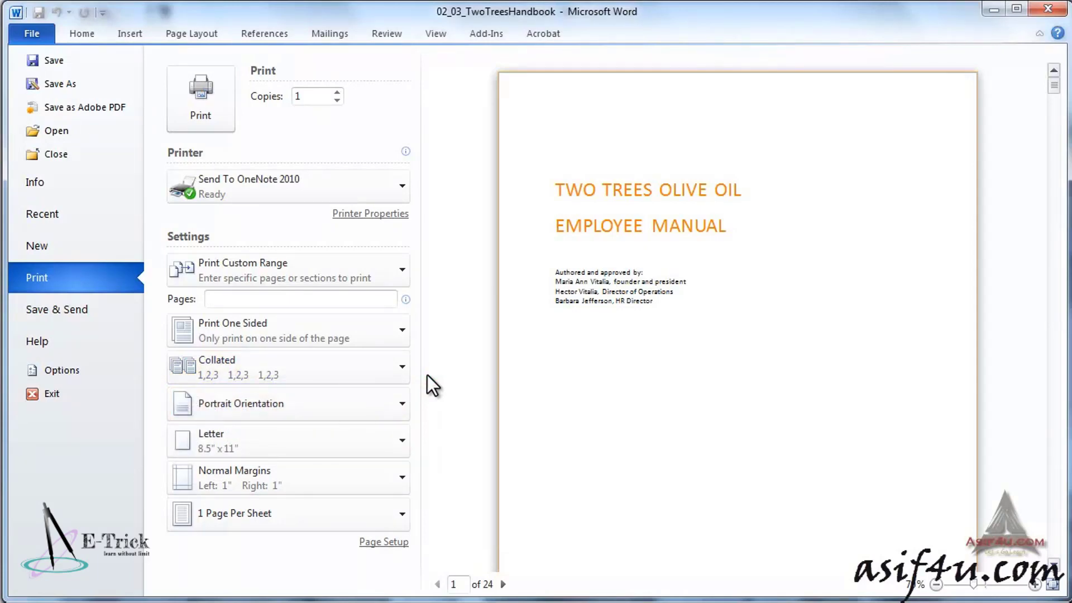
left_click(232, 370)
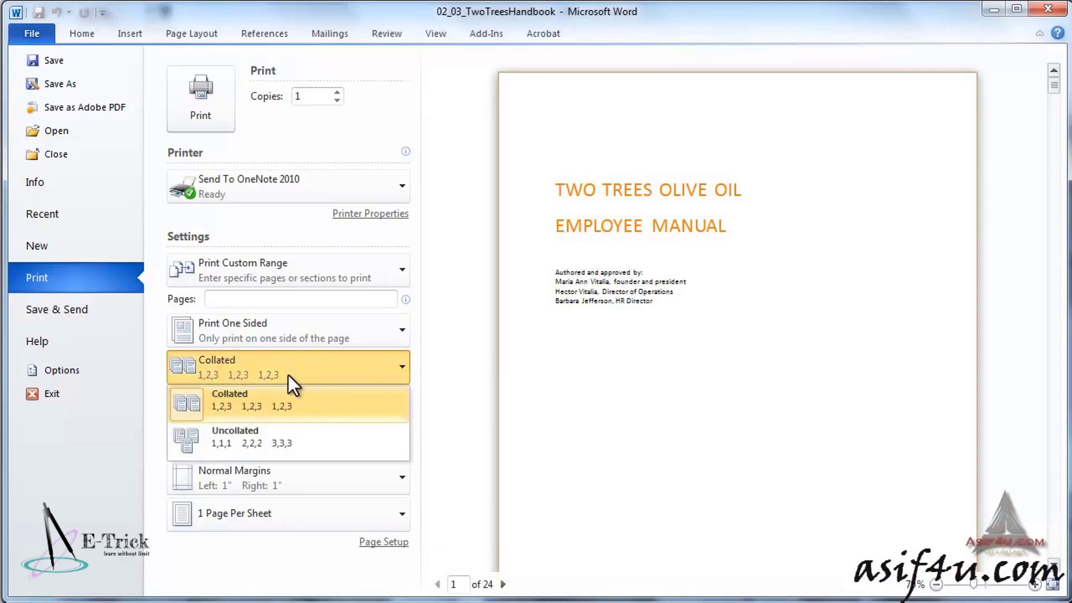
left_click(434, 390)
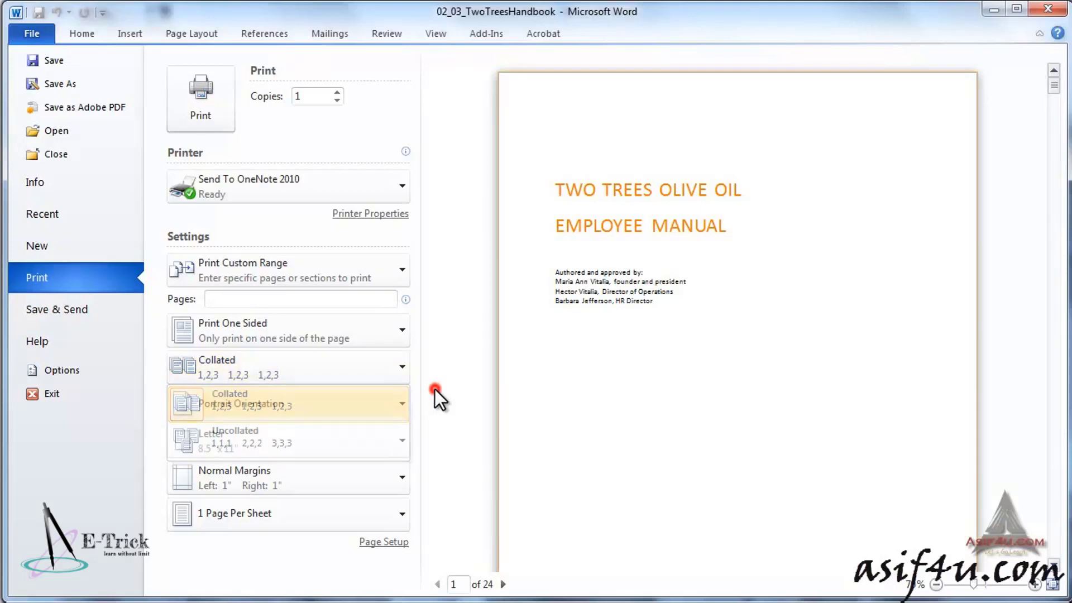
left_click(404, 402)
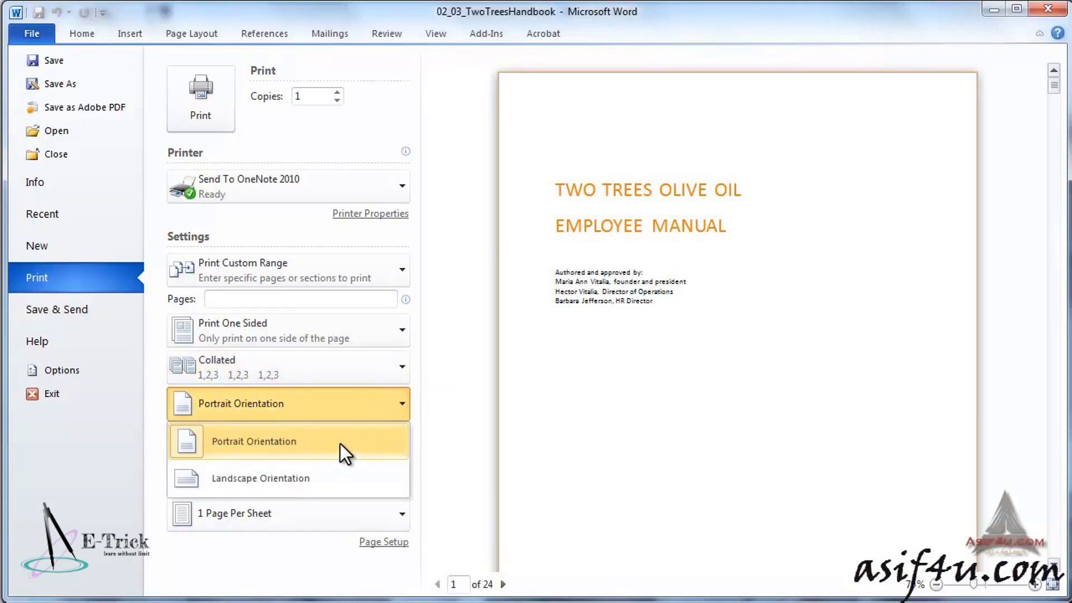
left_click(321, 477)
left_click(790, 258)
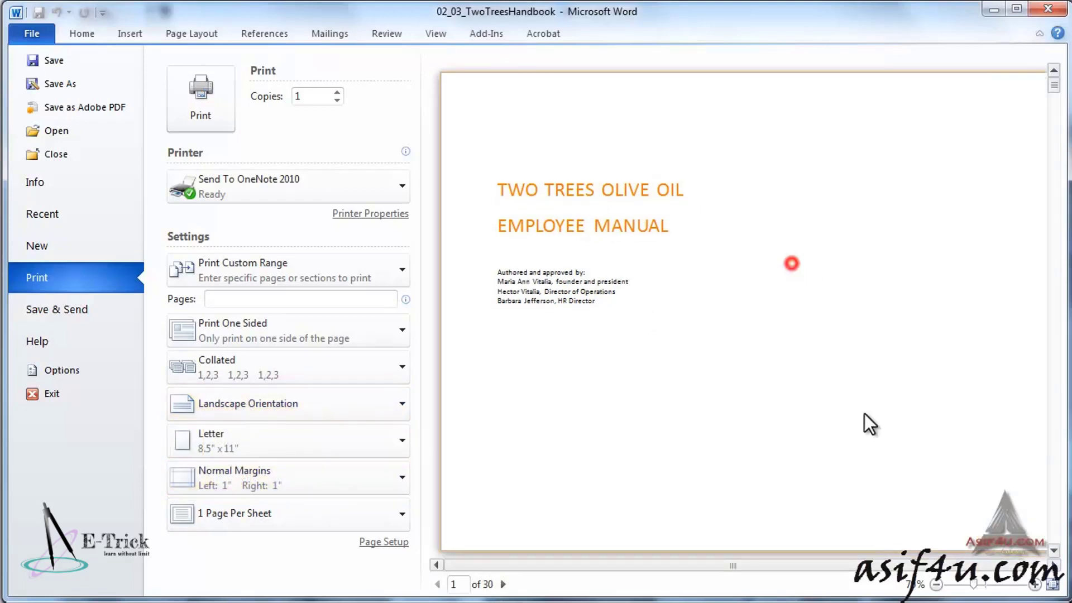
left_click(936, 584)
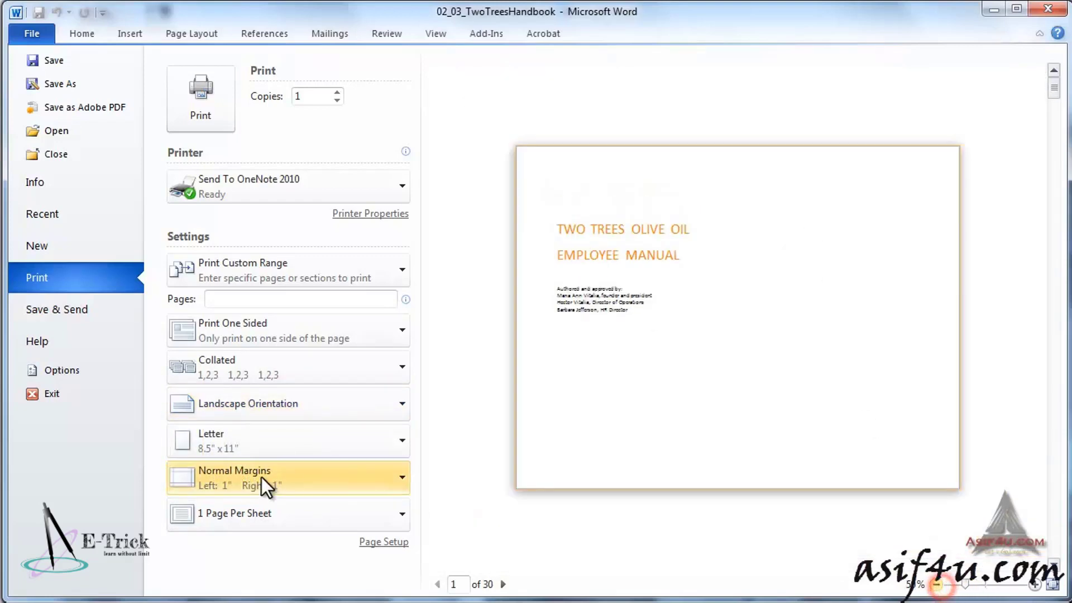
left_click(305, 403)
left_click(292, 442)
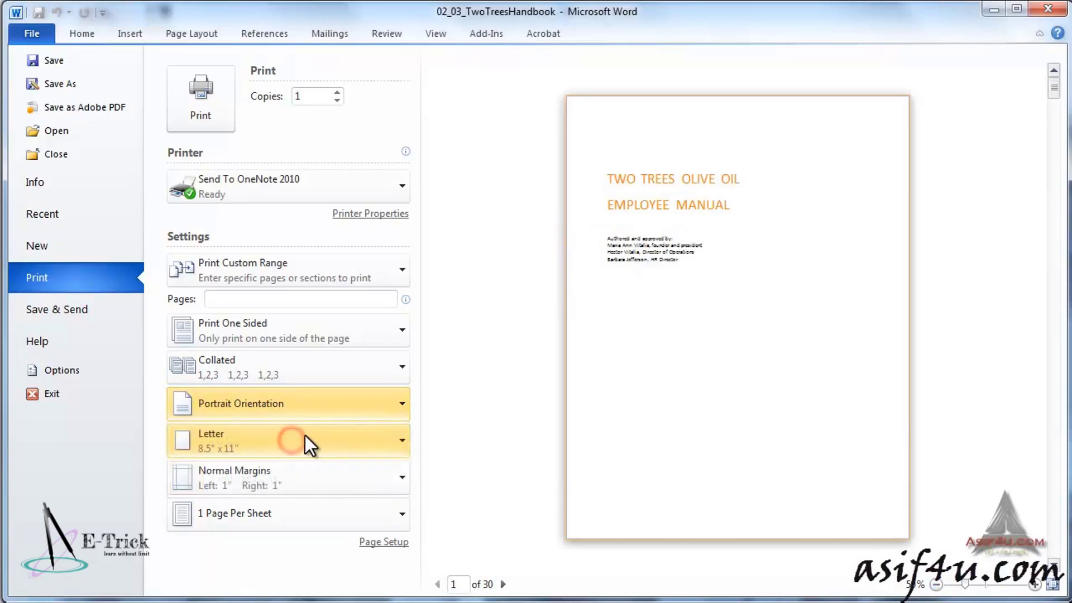
Change the paper size from Letter to A4 (8.27" x 11.69").
left_click(398, 445)
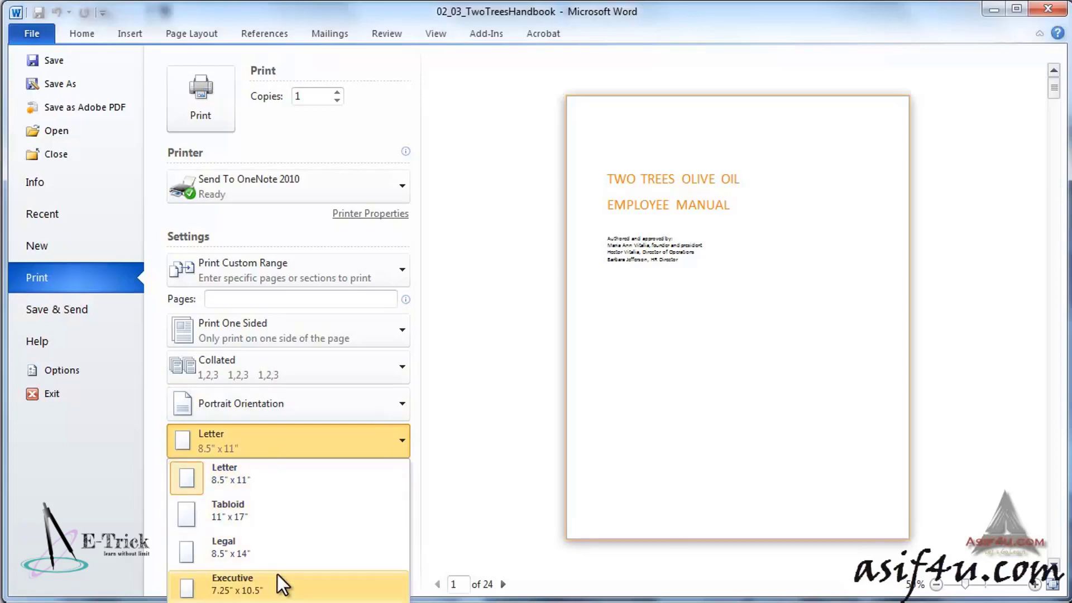
left_click(234, 600)
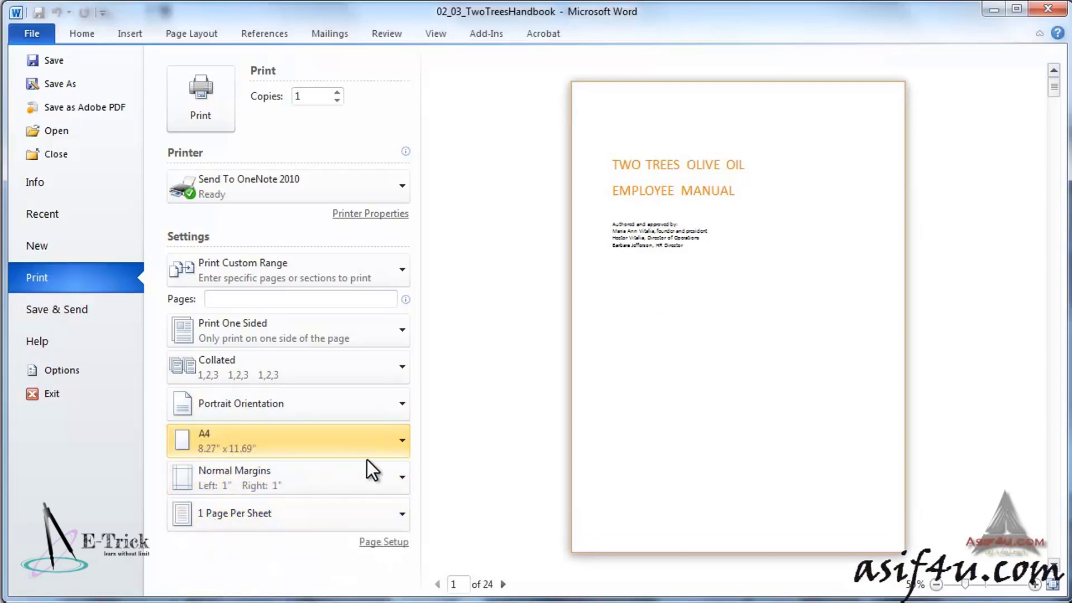
left_click(403, 446)
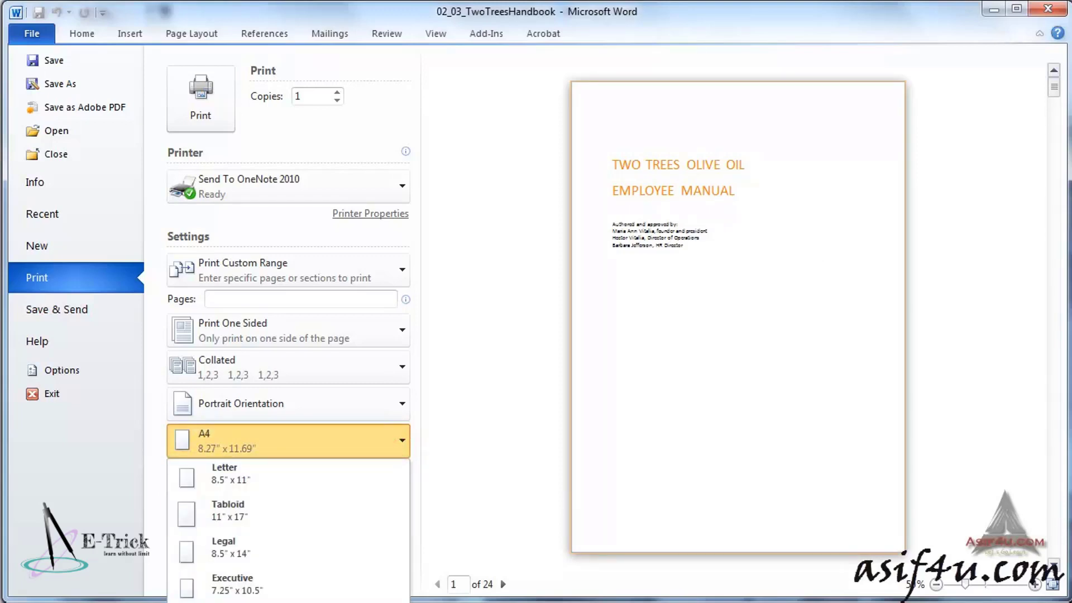
left_click(414, 441)
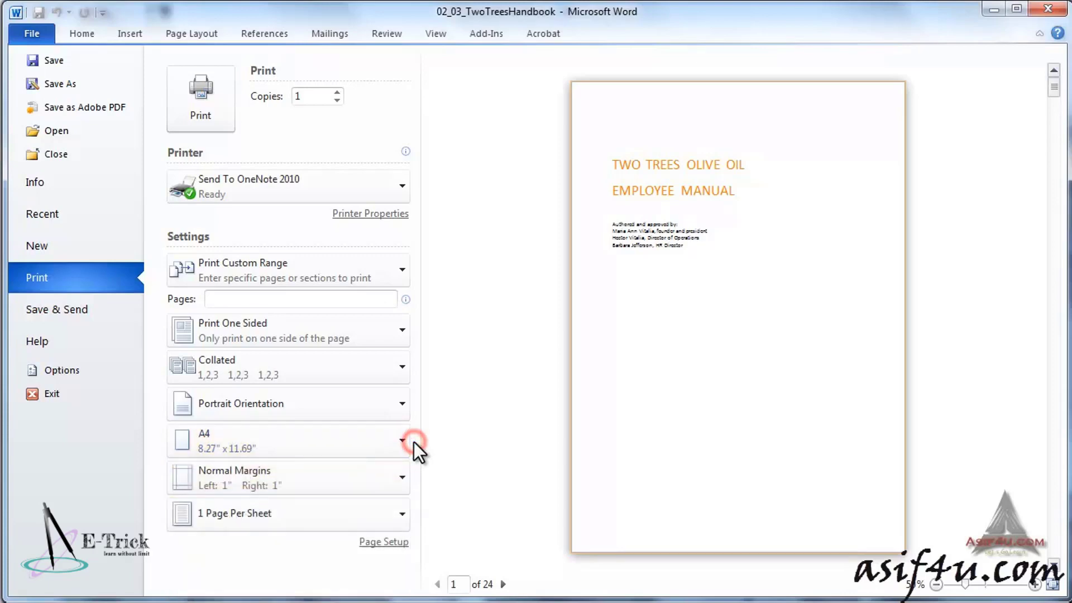
left_click(396, 479)
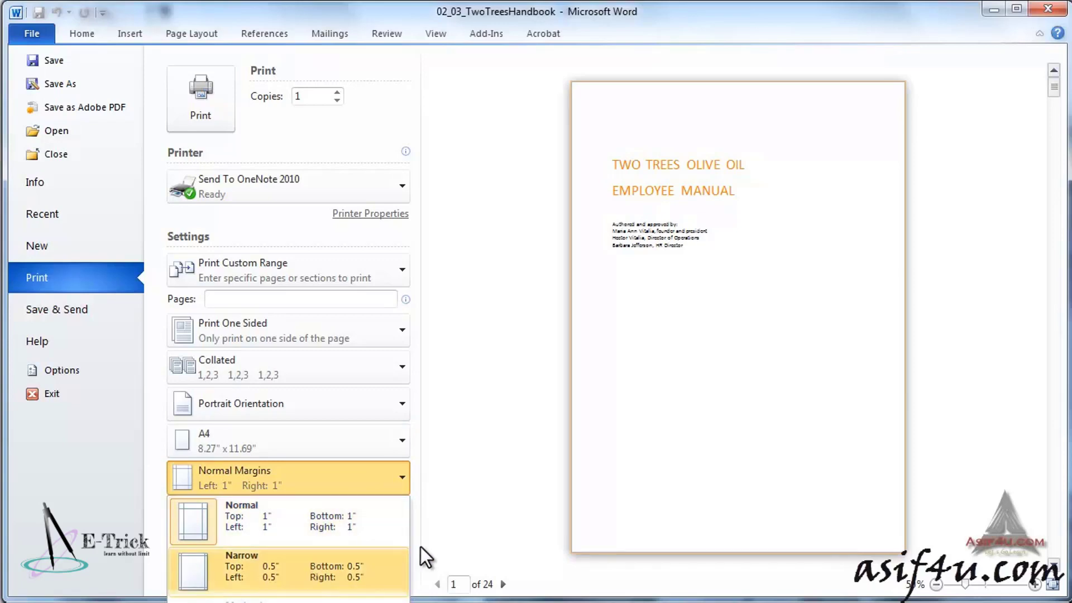
left_click(421, 508)
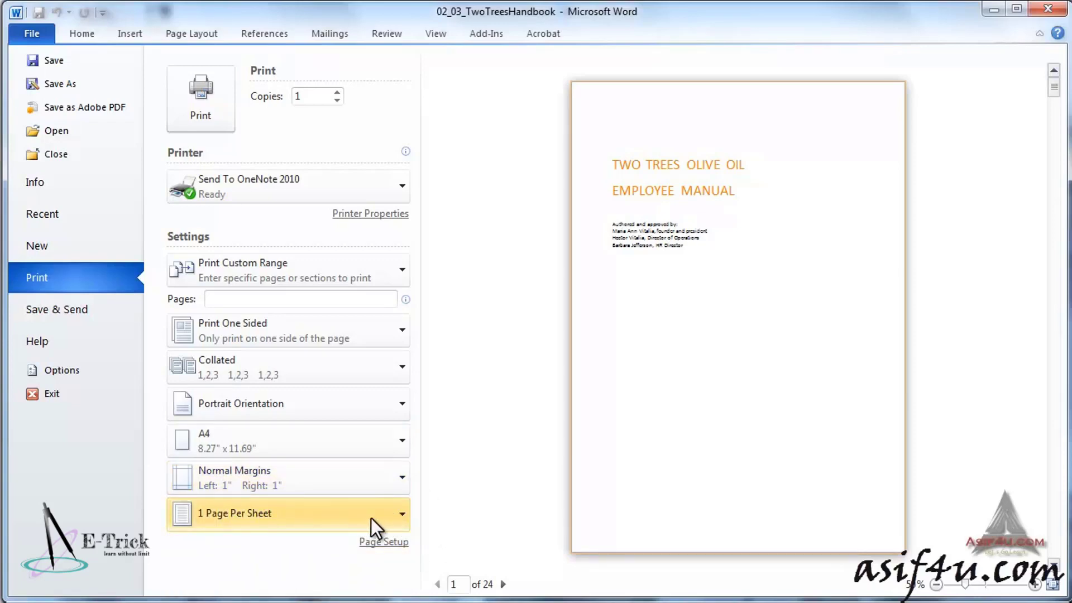
left_click(371, 518)
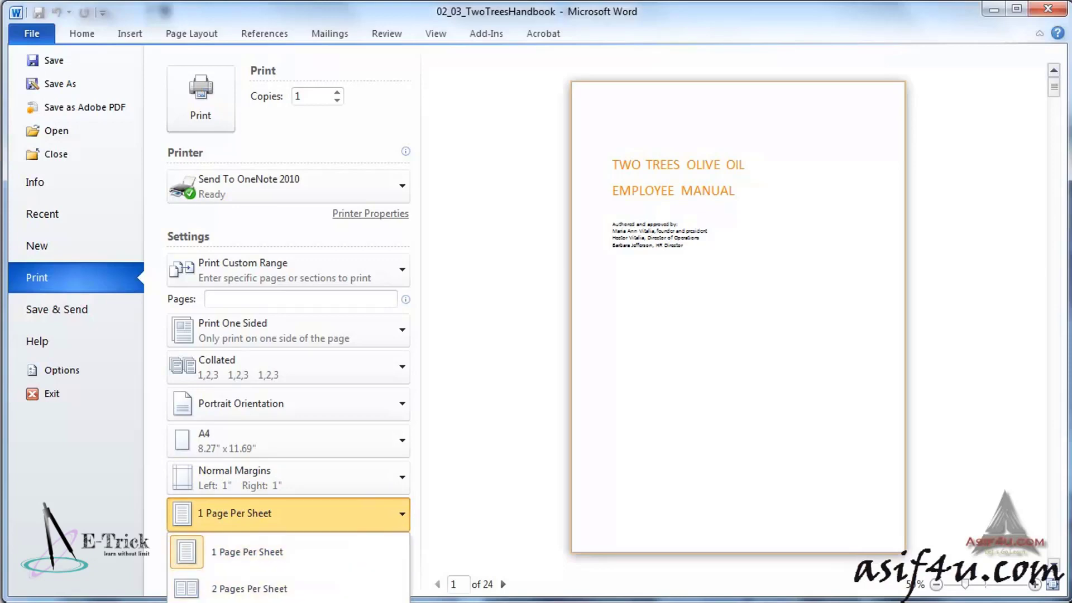
left_click(436, 533)
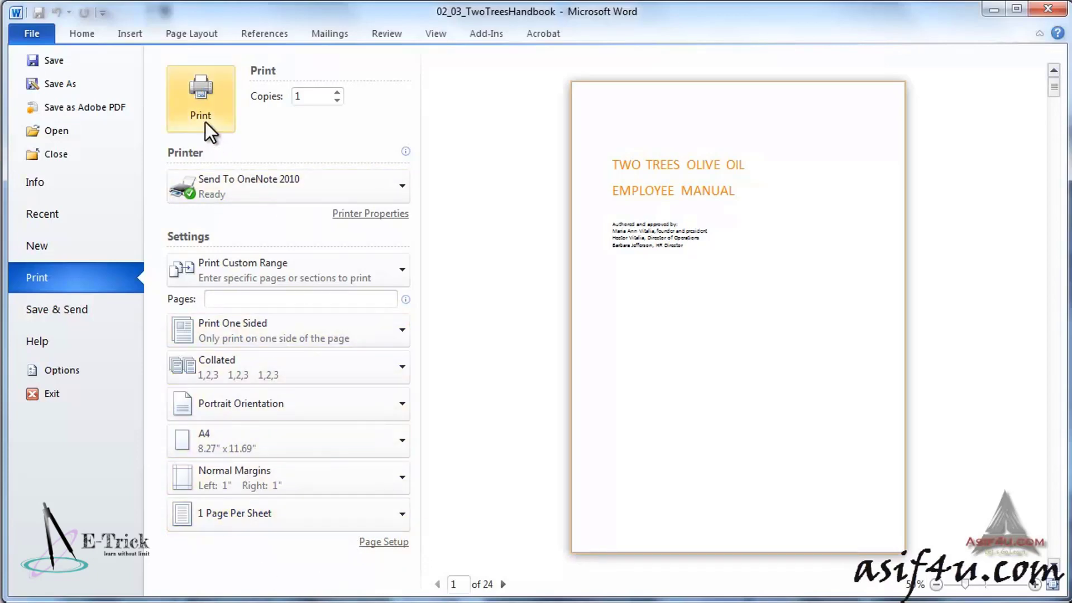
double_click(324, 96)
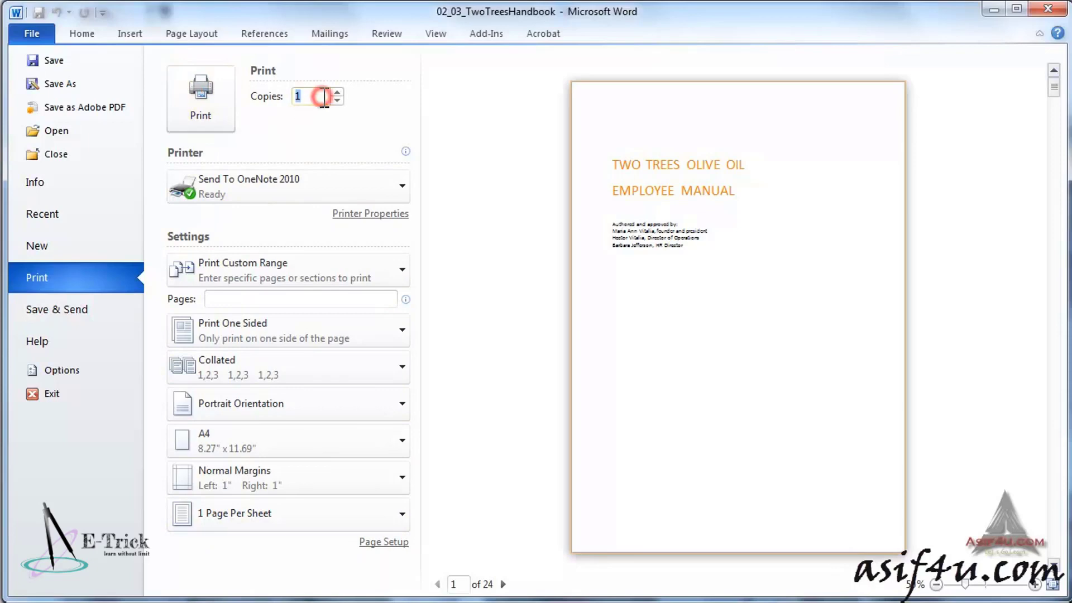
left_click(322, 97)
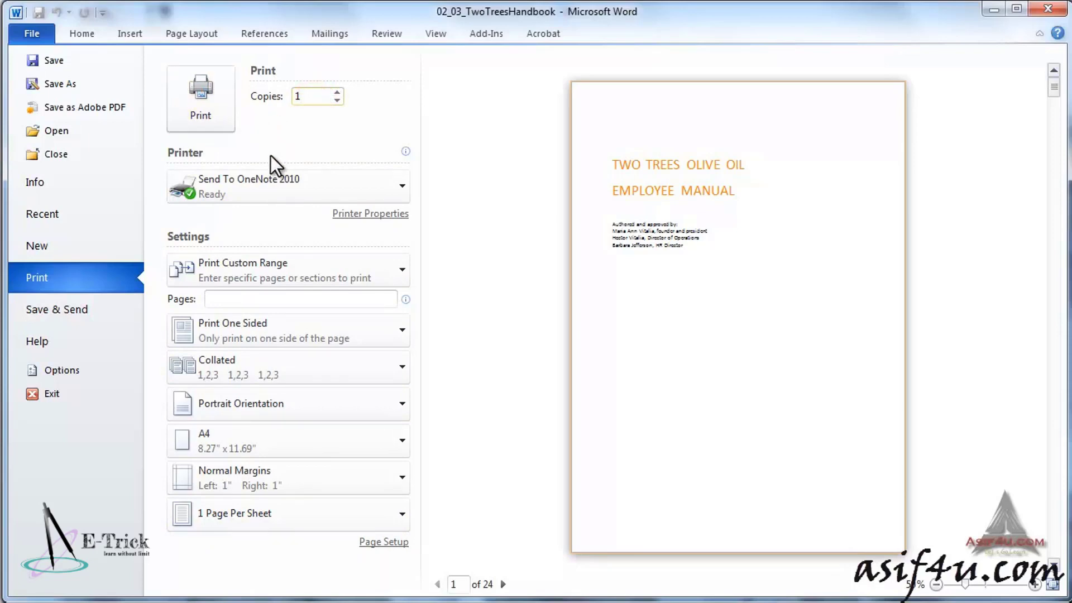